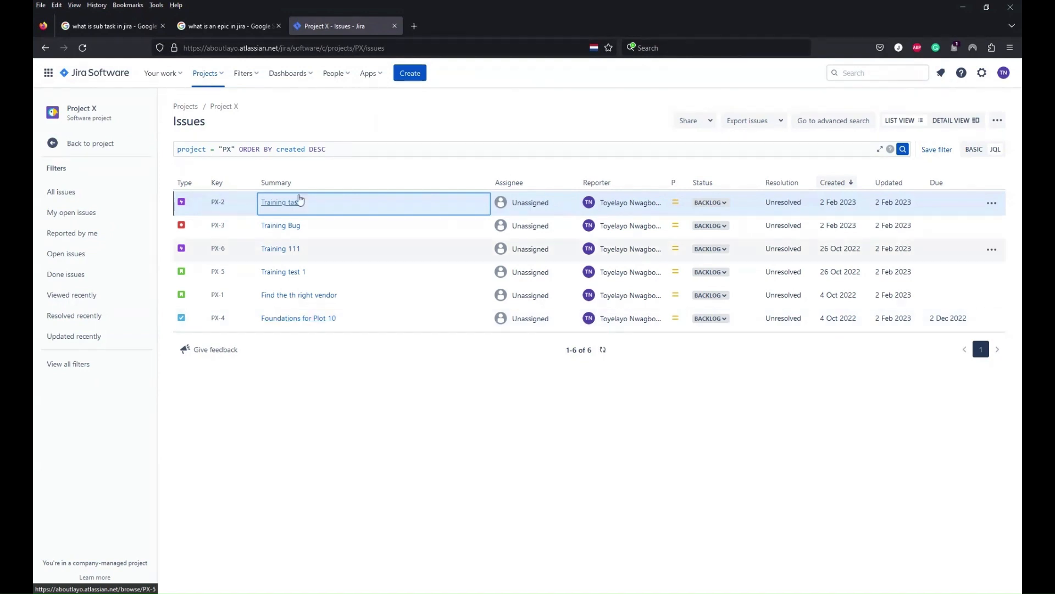
Replace the issue search query with project ="Project X" and run it
left_click(357, 144)
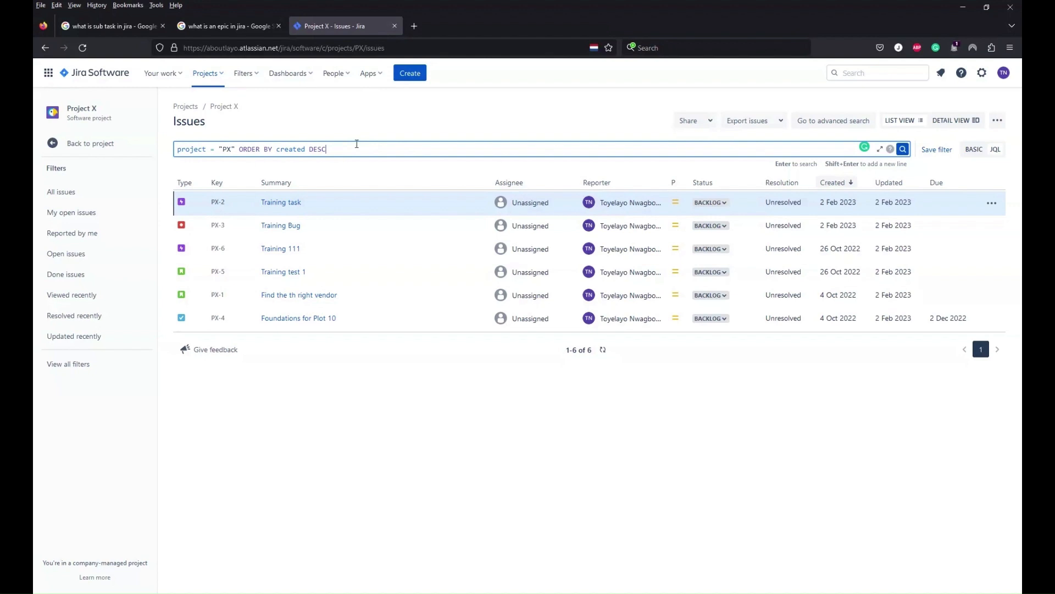
key("BackSpace")
key("BackSpace")
key("BackSpace")
key("BackSpace")
key("BackSpace")
key("BackSpace")
key("BackSpace")
key("BackSpace")
key("BackSpace")
key("BackSpace")
key("BackSpace")
key("BackSpace")
key("BackSpace")
key("BackSpace")
key("BackSpace")
key("BackSpace")
key("BackSpace")
key("BackSpace")
key("BackSpace")
key("BackSpace")
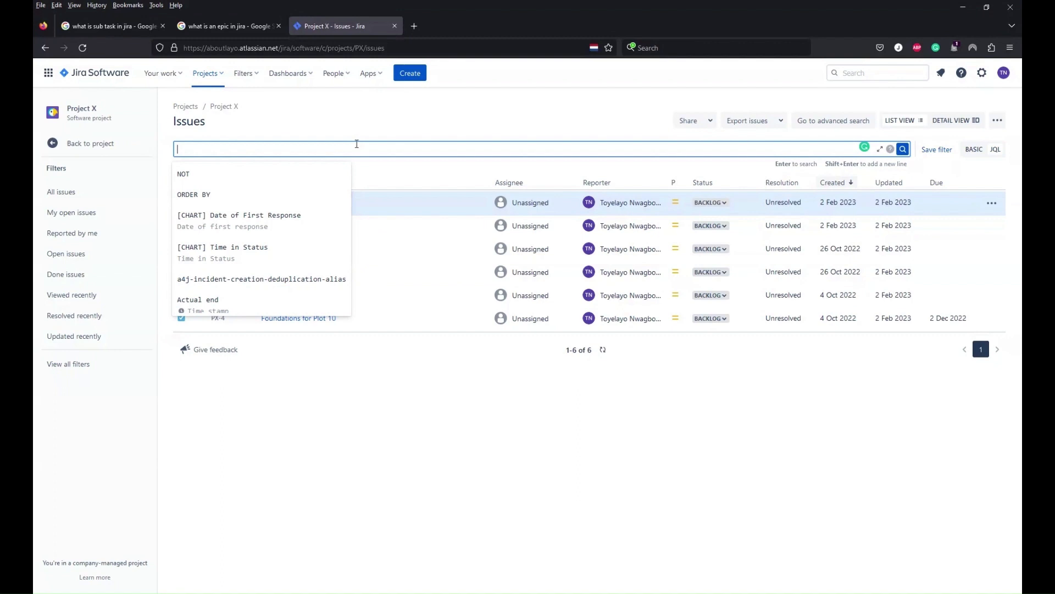
type("Project")
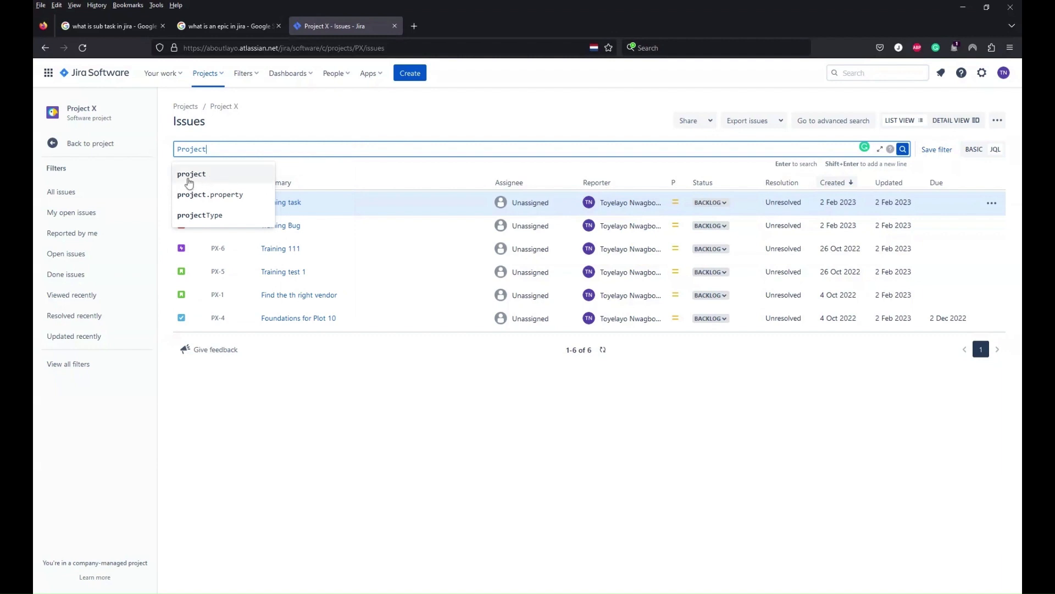
left_click(189, 175)
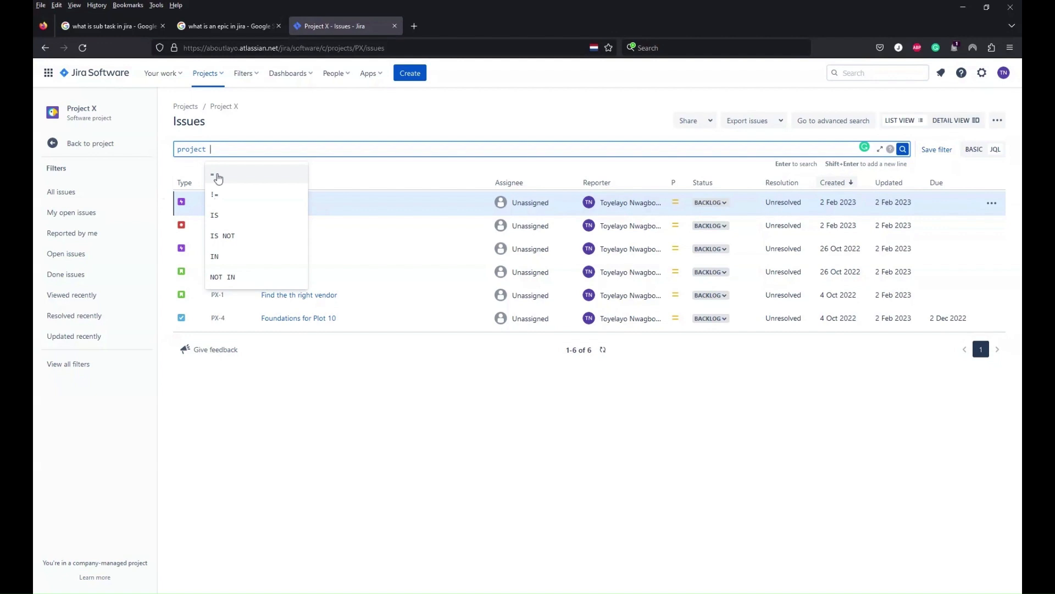
left_click(216, 176)
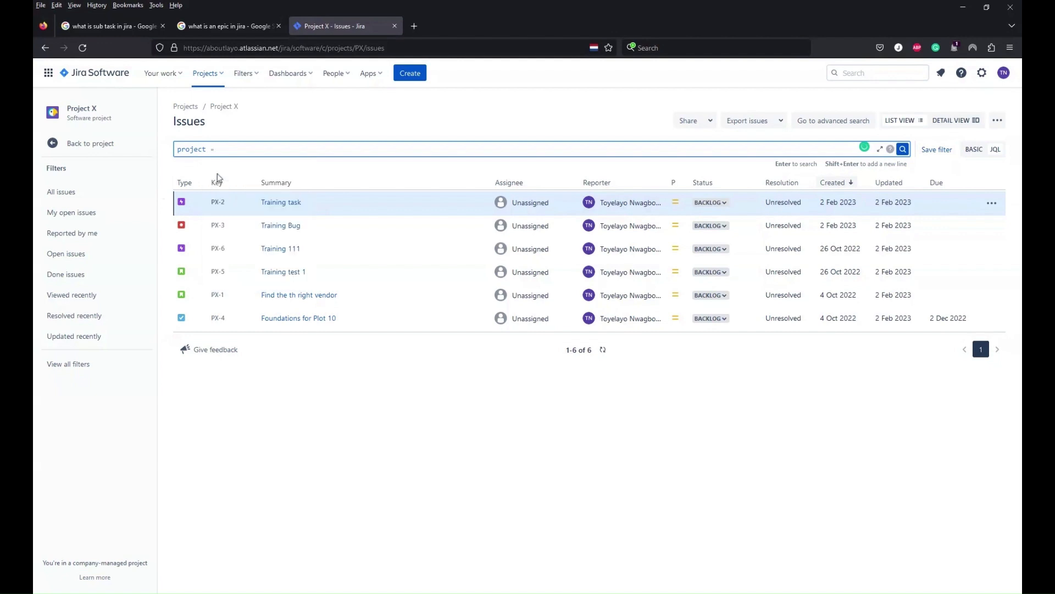
type("P")
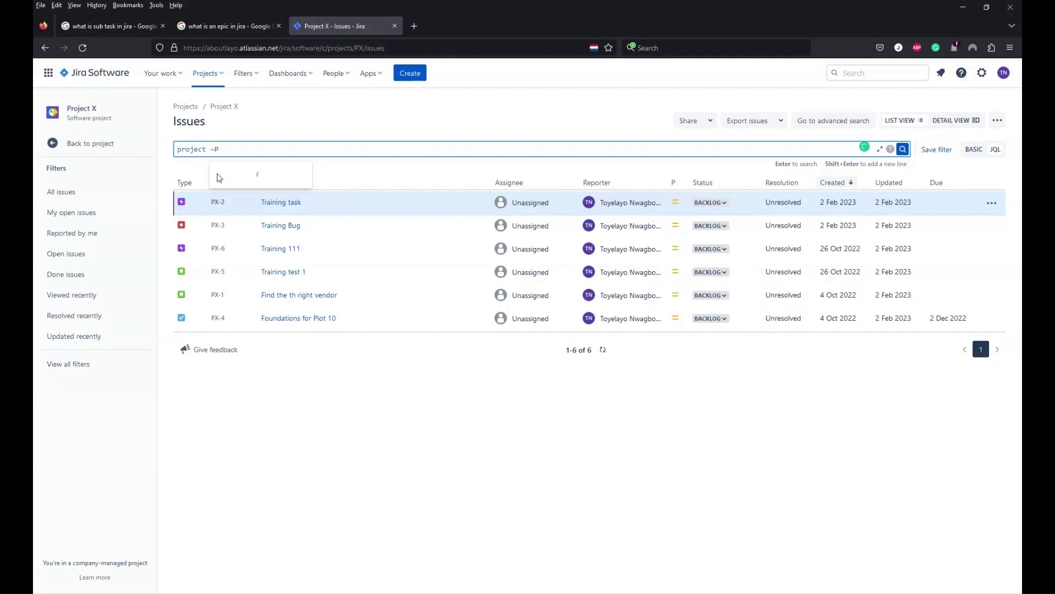
type("X")
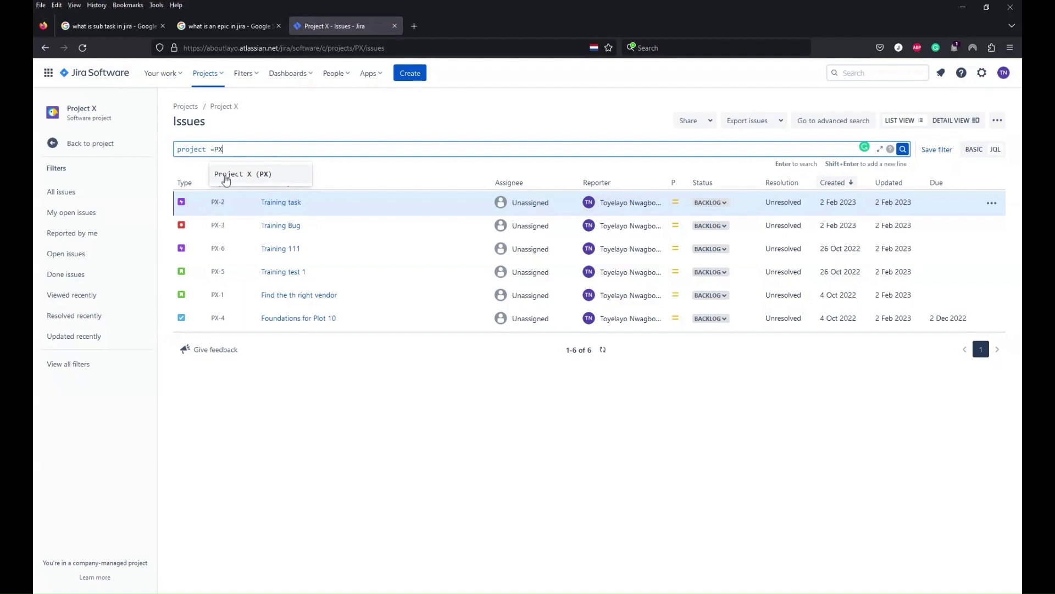
left_click(231, 174)
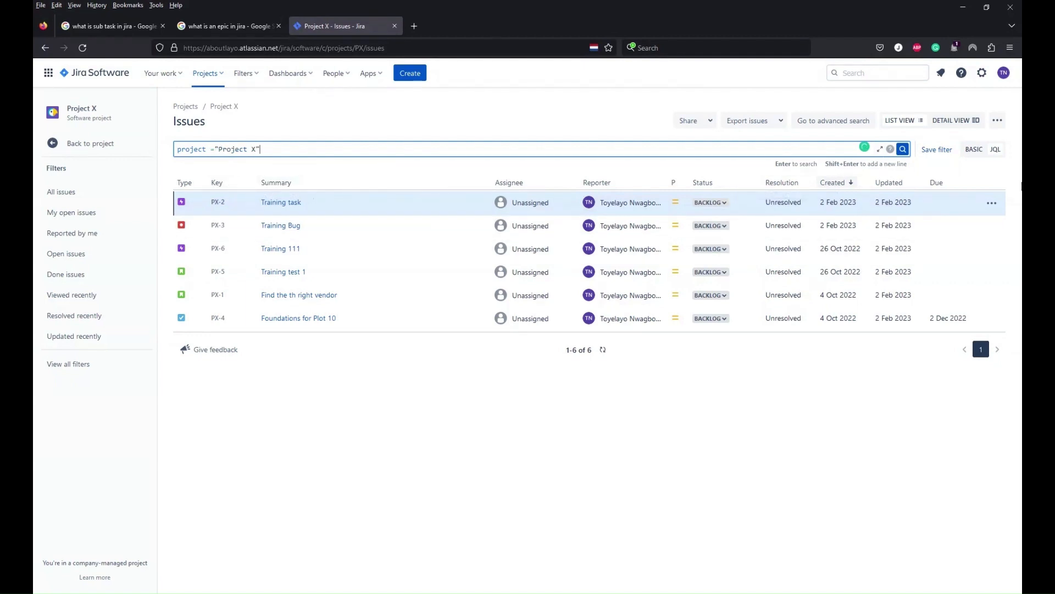
left_click(902, 150)
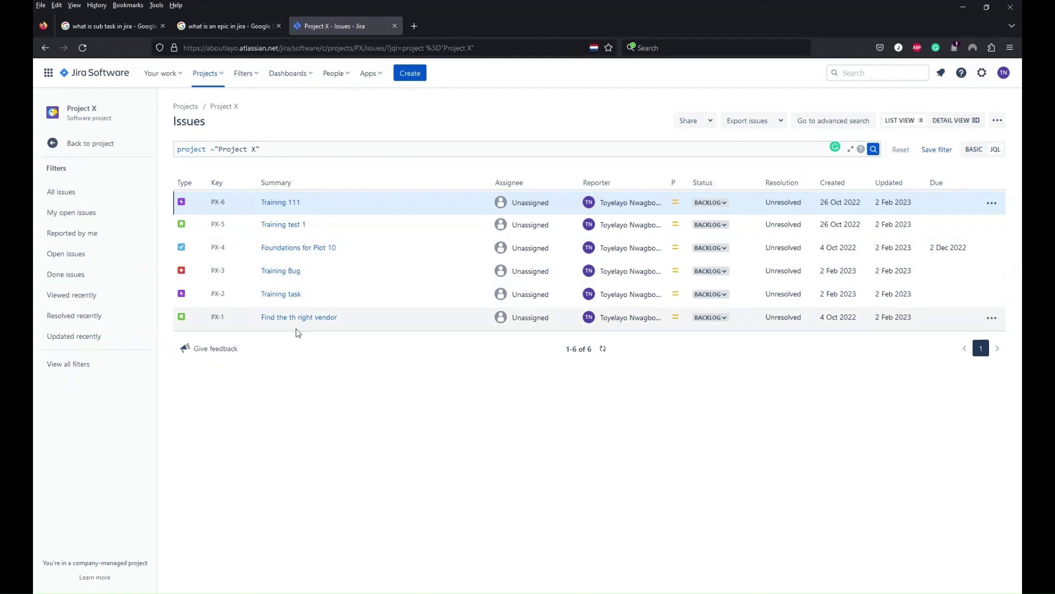
Open the story "Find the th right vendor" (PX-1) in a new tab and switch it to the old issue view
left_click(309, 324)
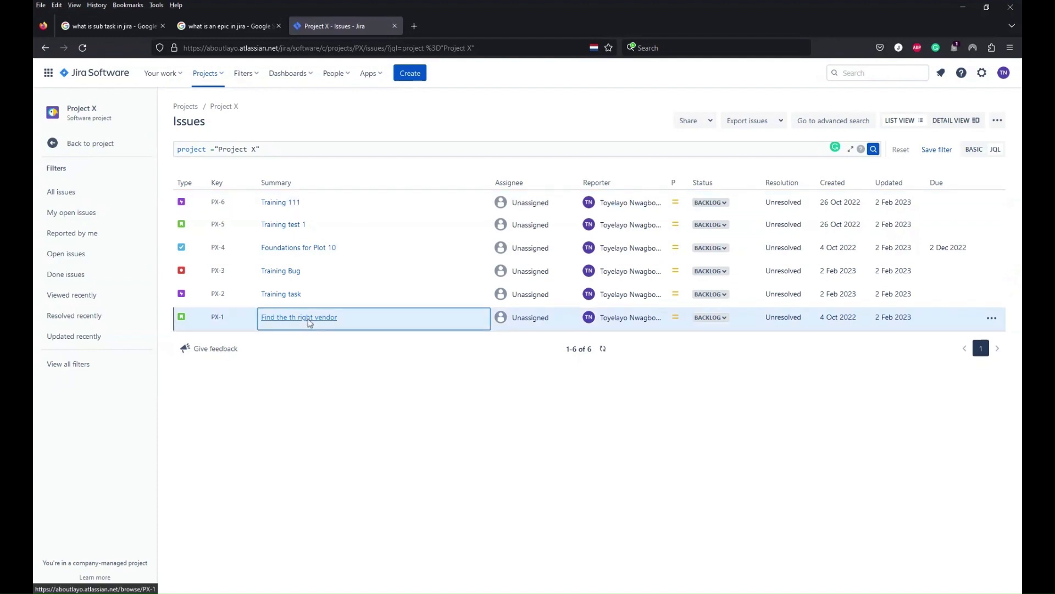
middle_click(334, 337)
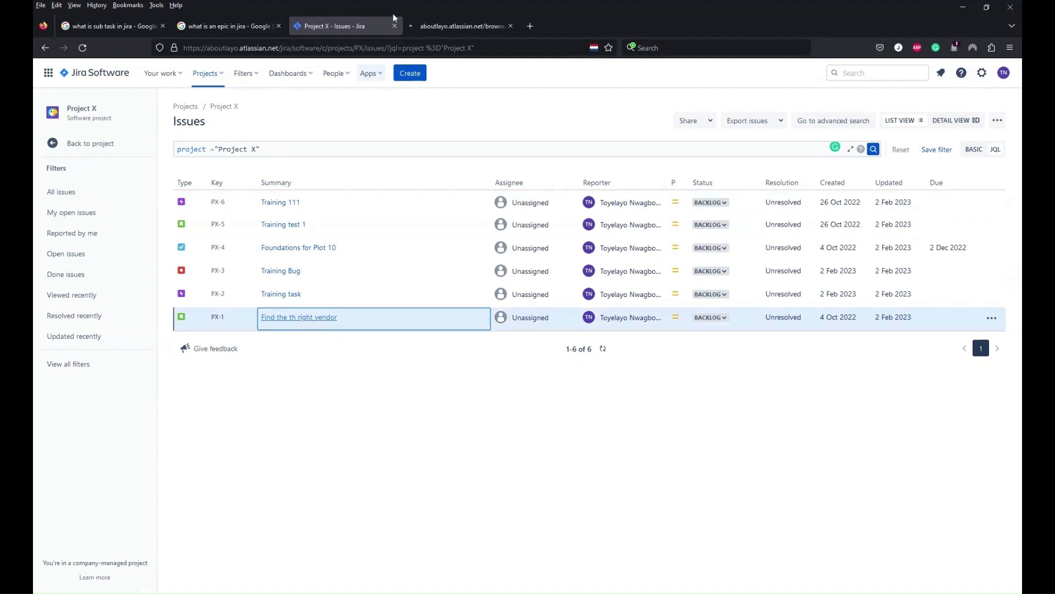
left_click(462, 28)
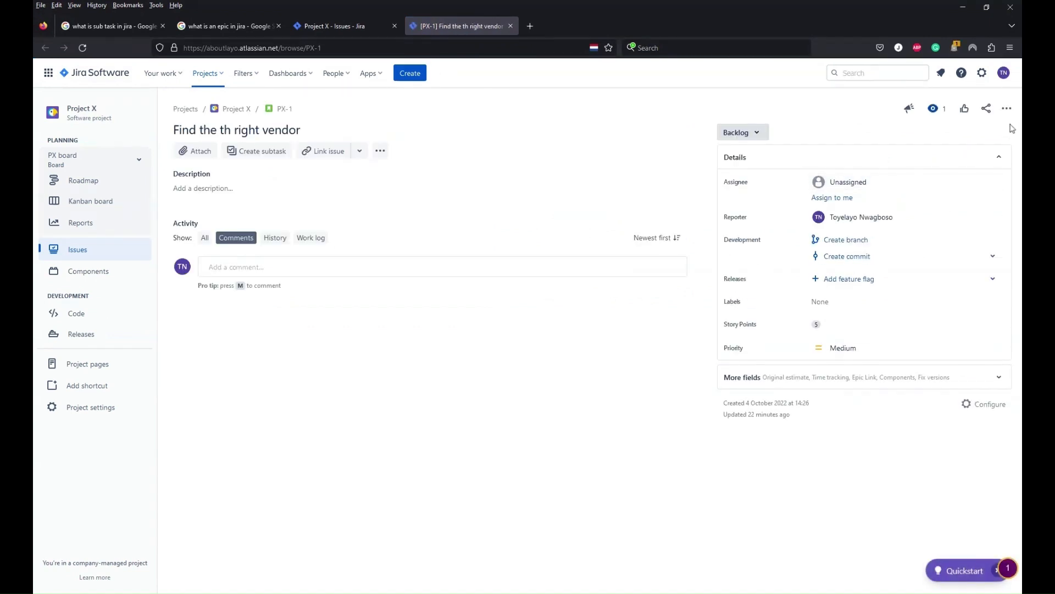
left_click(1007, 108)
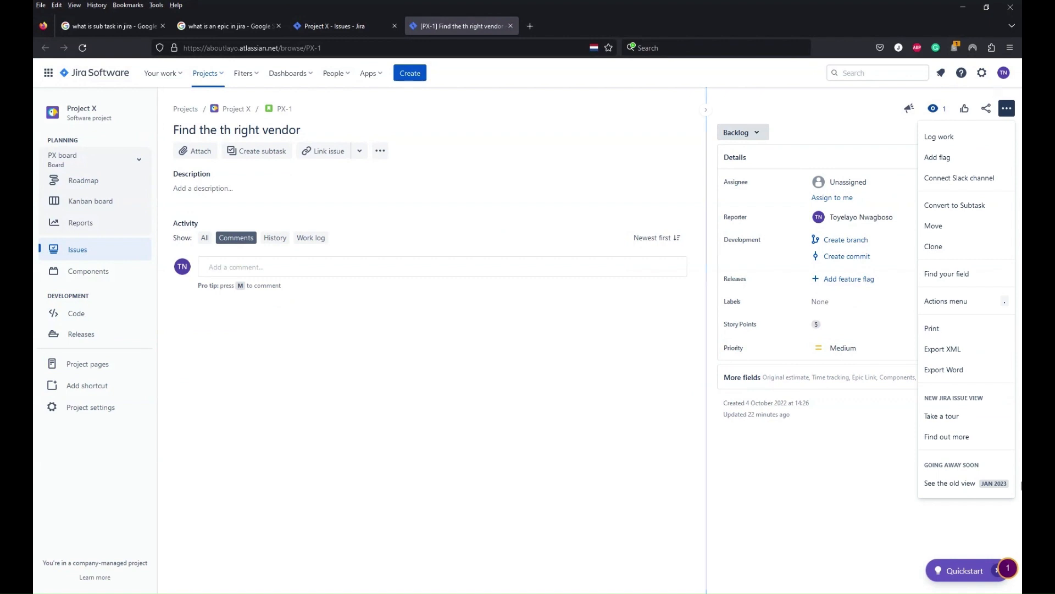
left_click(954, 485)
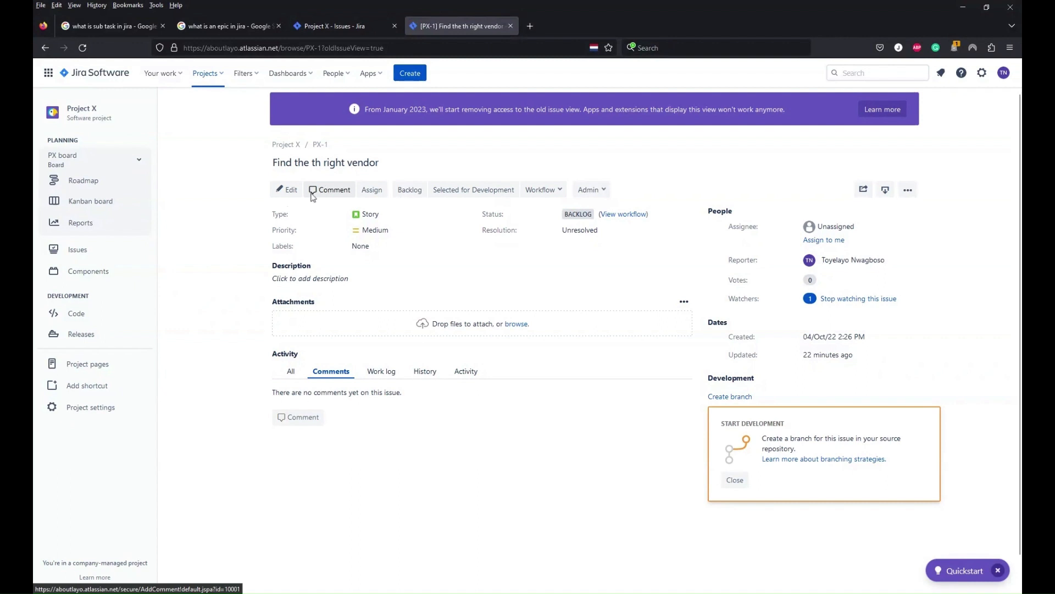
Edit issue PX-1 to set its Epic Link to test - (PX-6) and save the update
left_click(286, 191)
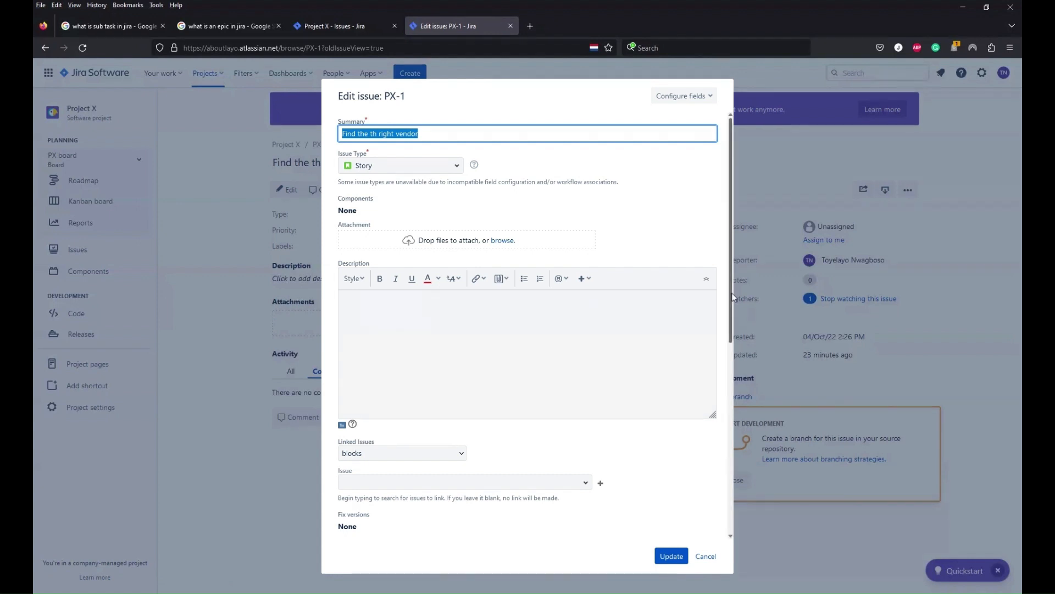
left_click_drag(731, 292, 740, 405)
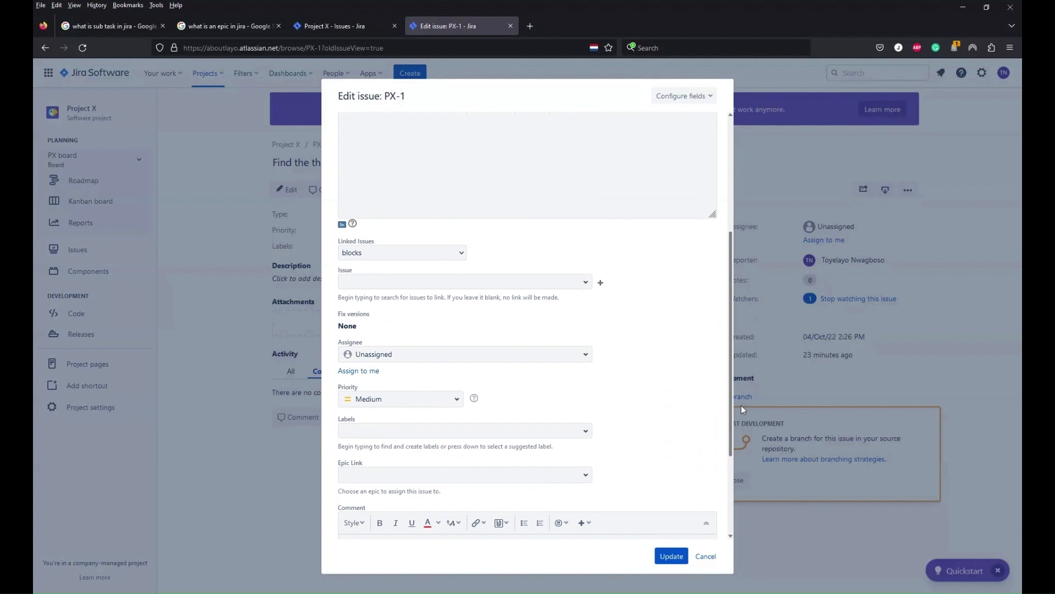
left_click(472, 473)
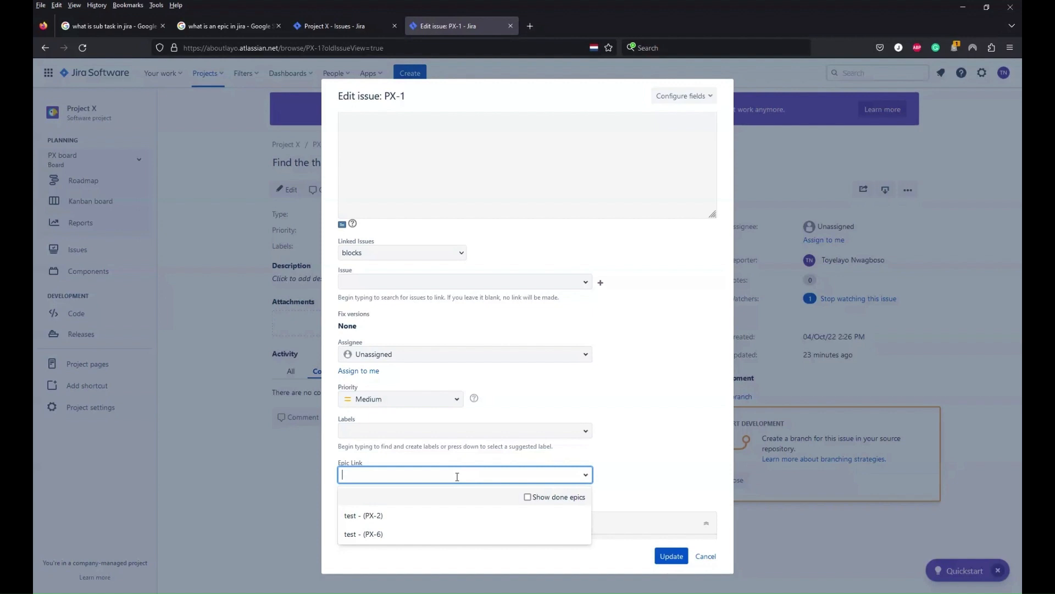
left_click(369, 536)
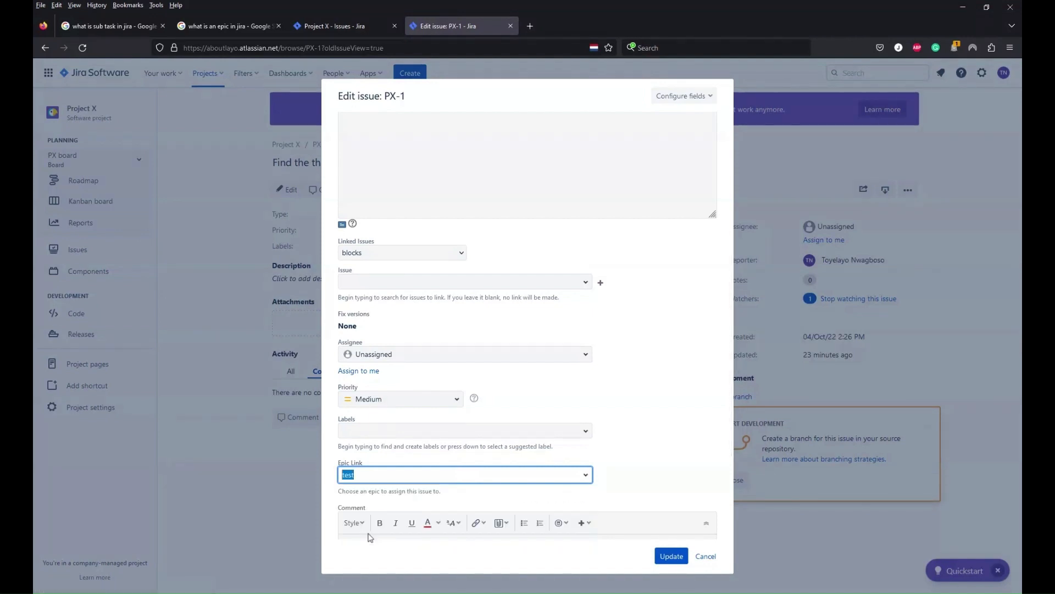
left_click(672, 557)
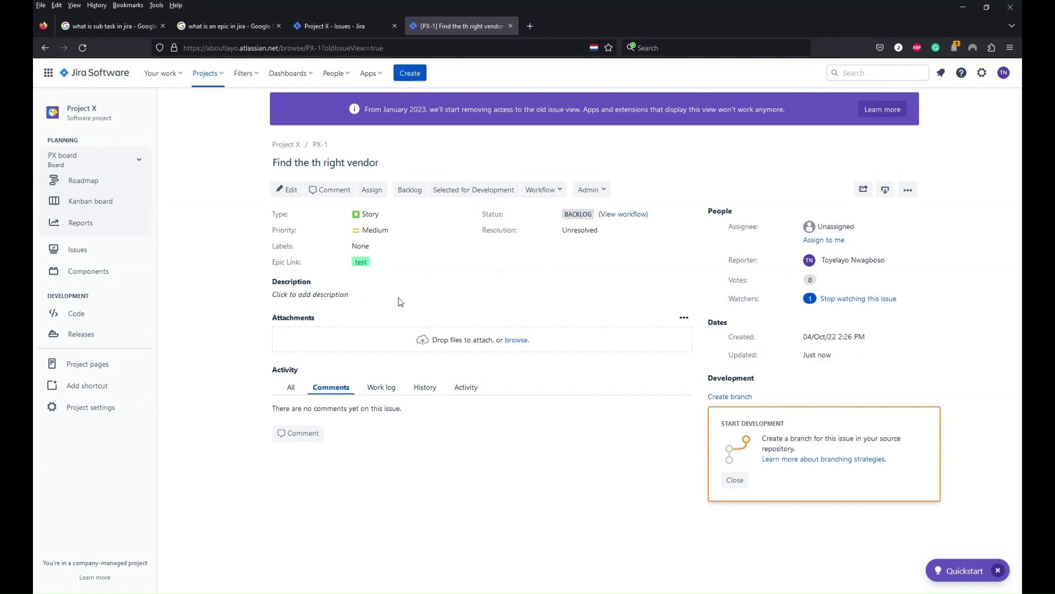
Open PX-1's Epic Link for inline editing, save it with the test epic kept, and open the linked epic
left_click(382, 264)
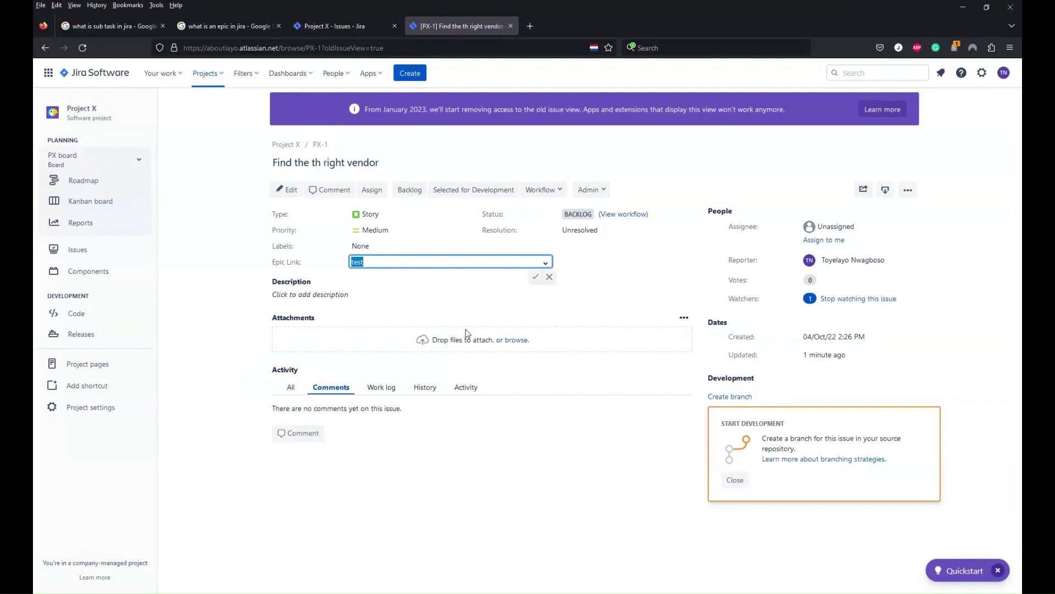
left_click(536, 278)
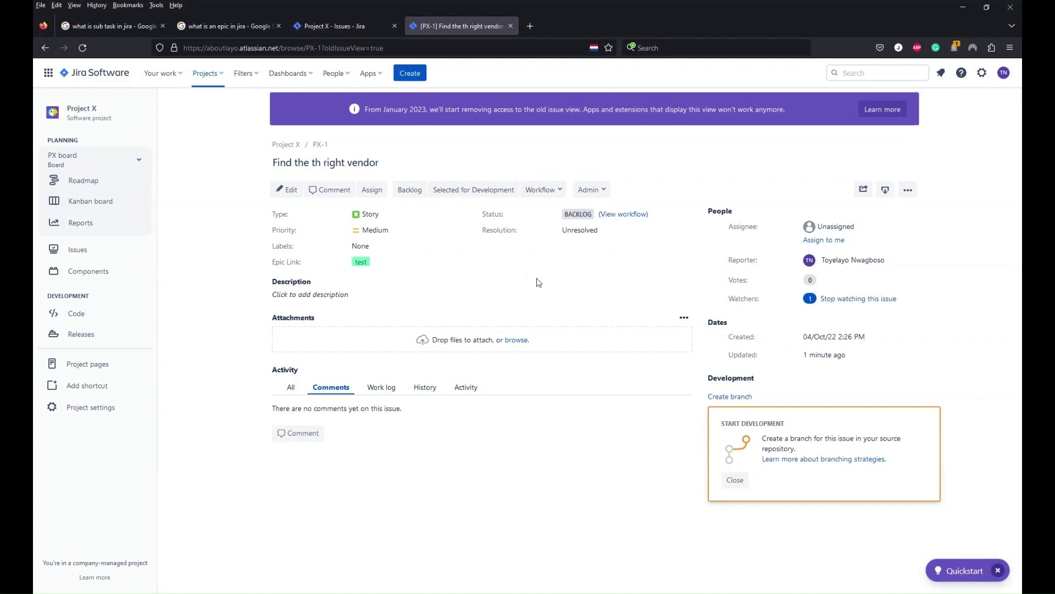
left_click(361, 262)
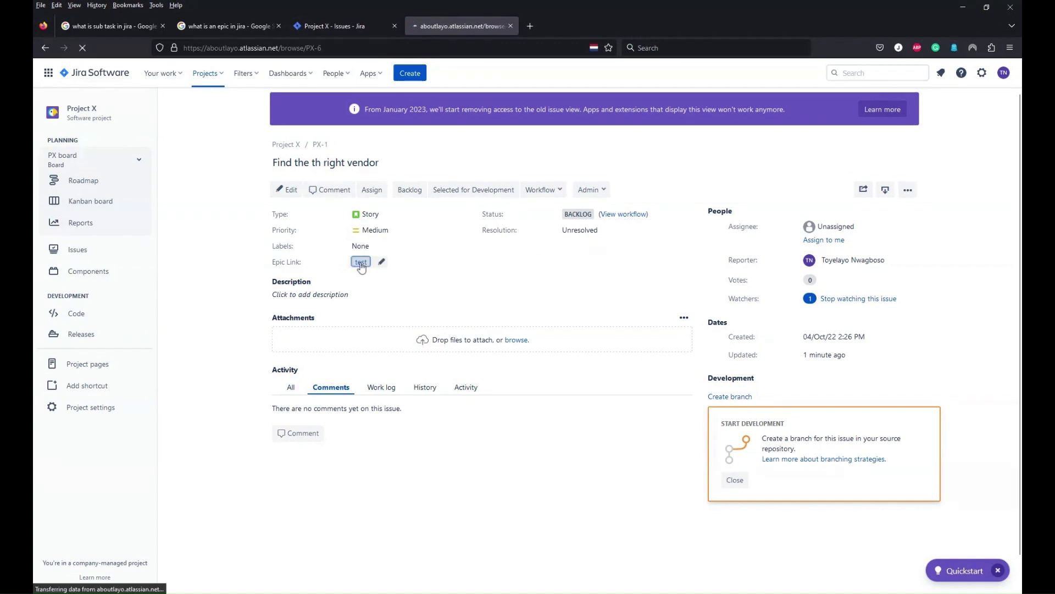